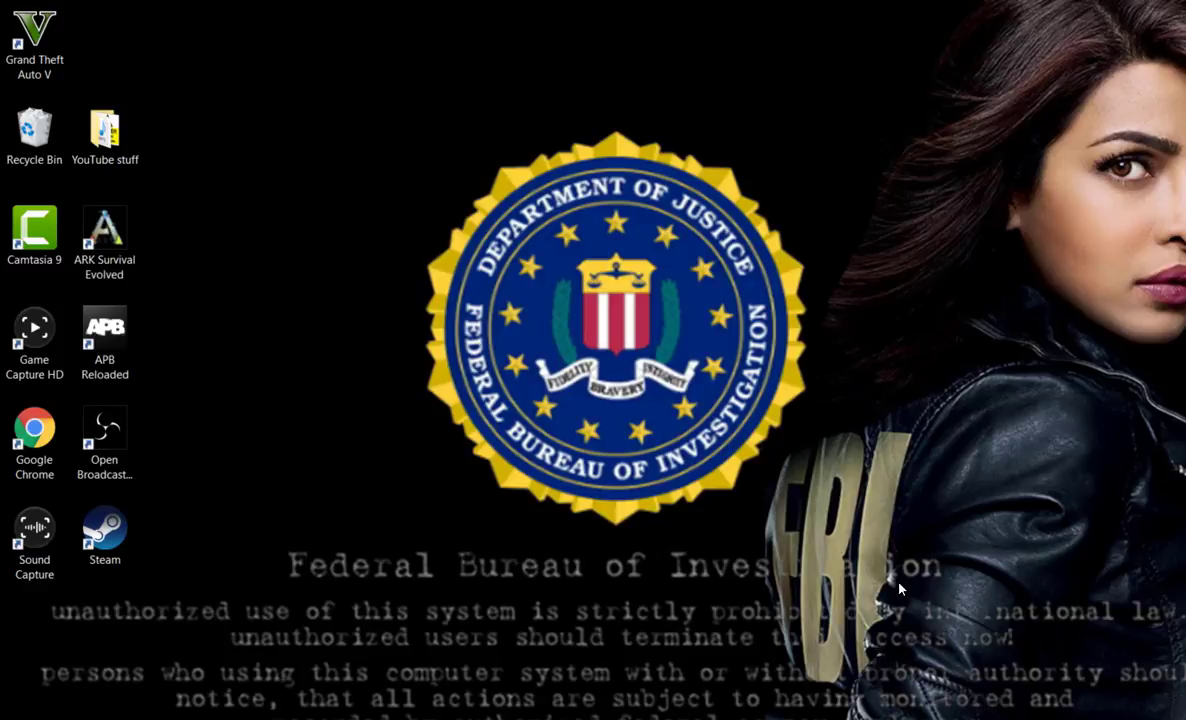
# Move the OBS window higher and to the right, and shrink it to a smaller size
pyautogui.moveTo(960, 533); pyautogui.dragTo(279, 587)
pyautogui.moveTo(963, 540); pyautogui.dragTo(283, 592)
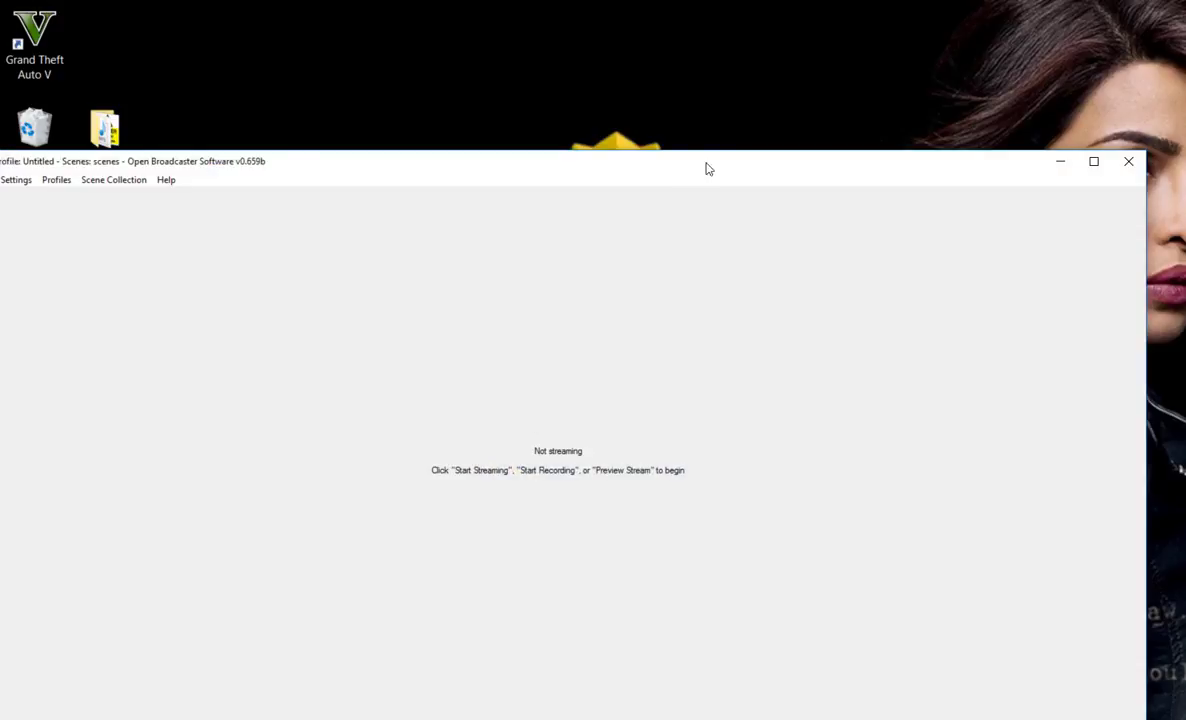
pyautogui.moveTo(704, 167); pyautogui.dragTo(656, 105)
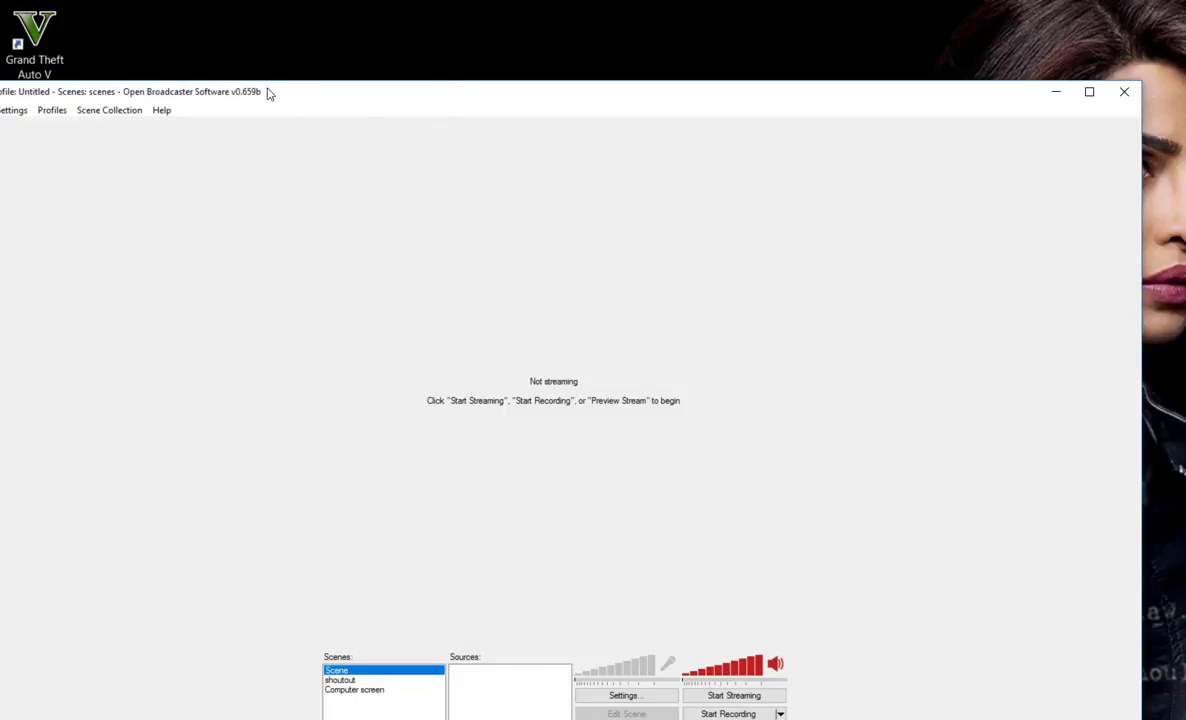
pyautogui.moveTo(267, 90); pyautogui.dragTo(405, 89)
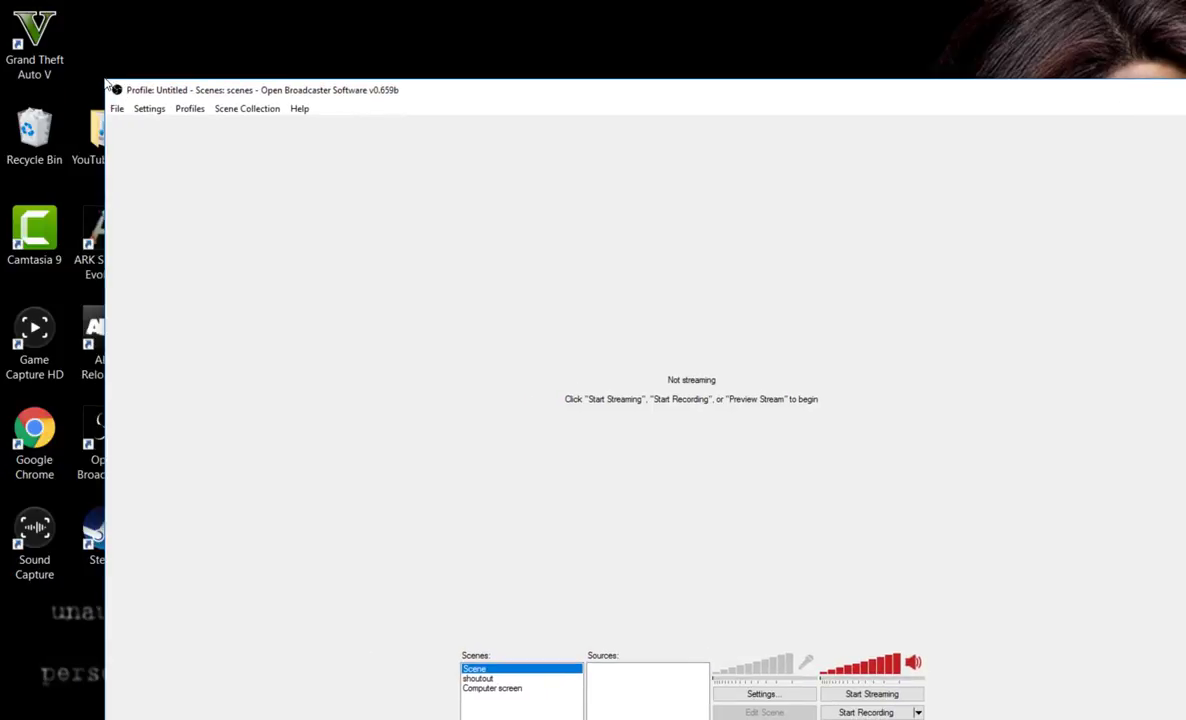
pyautogui.moveTo(100, 80); pyautogui.dragTo(312, 140)
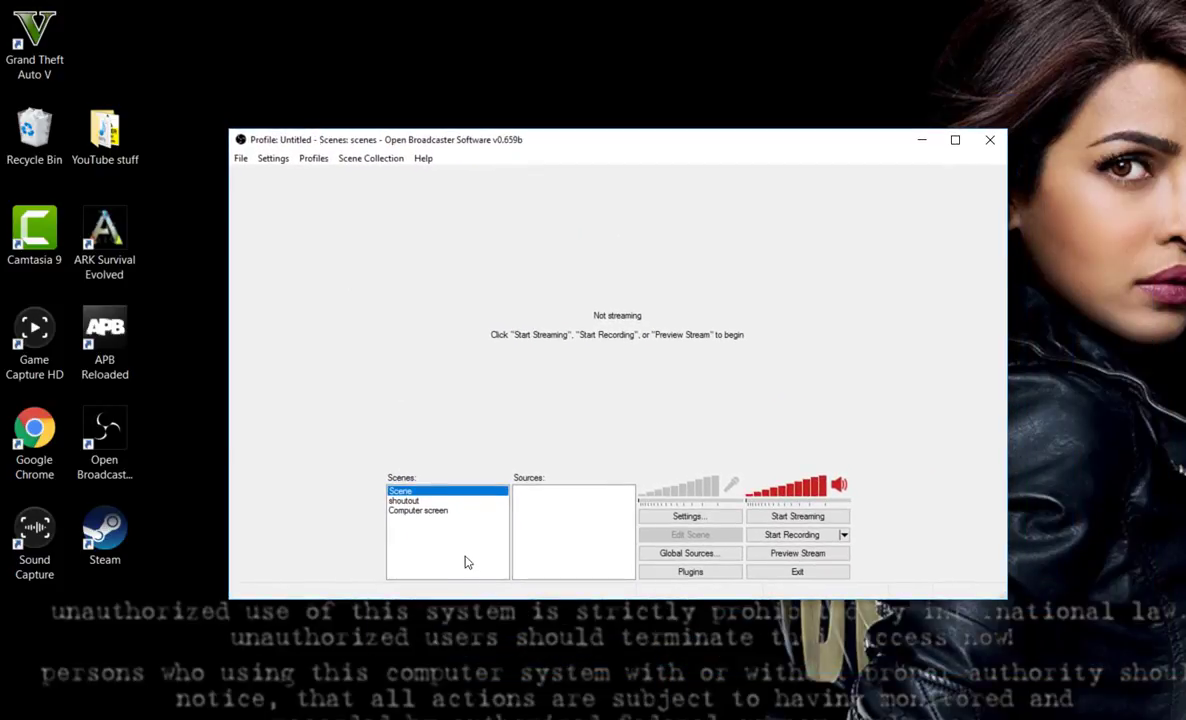
# Switch among the Computer screen, shoutout and Scene scenes to compare their sources, ending on Scene
pyautogui.click(445, 510)
pyautogui.click(441, 500)
pyautogui.click(440, 491)
pyautogui.click(445, 510)
pyautogui.click(447, 491)
pyautogui.click(445, 510)
pyautogui.click(450, 491)
# Add a new scene named tutorial
pyautogui.rightClick(430, 554)
pyautogui.click(472, 556)
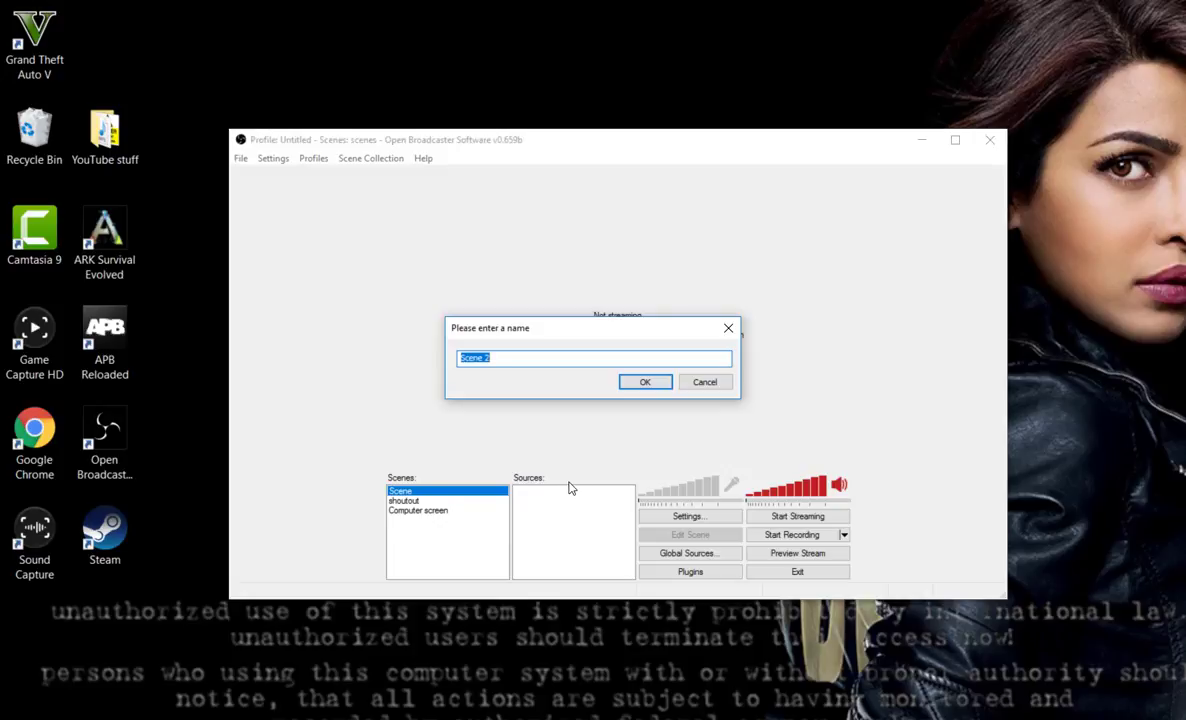
pyautogui.write('tutorial')
pyautogui.press('Return')
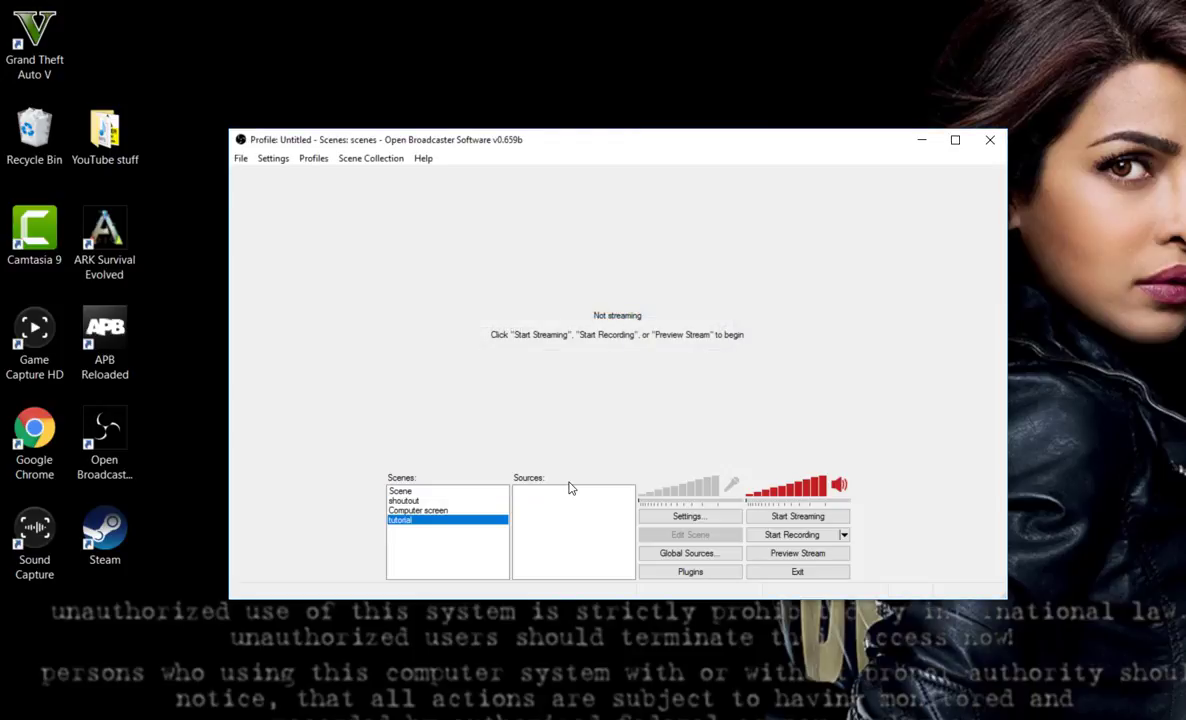
# Start adding a CLR Browser source to the tutorial scene
pyautogui.rightClick(580, 546)
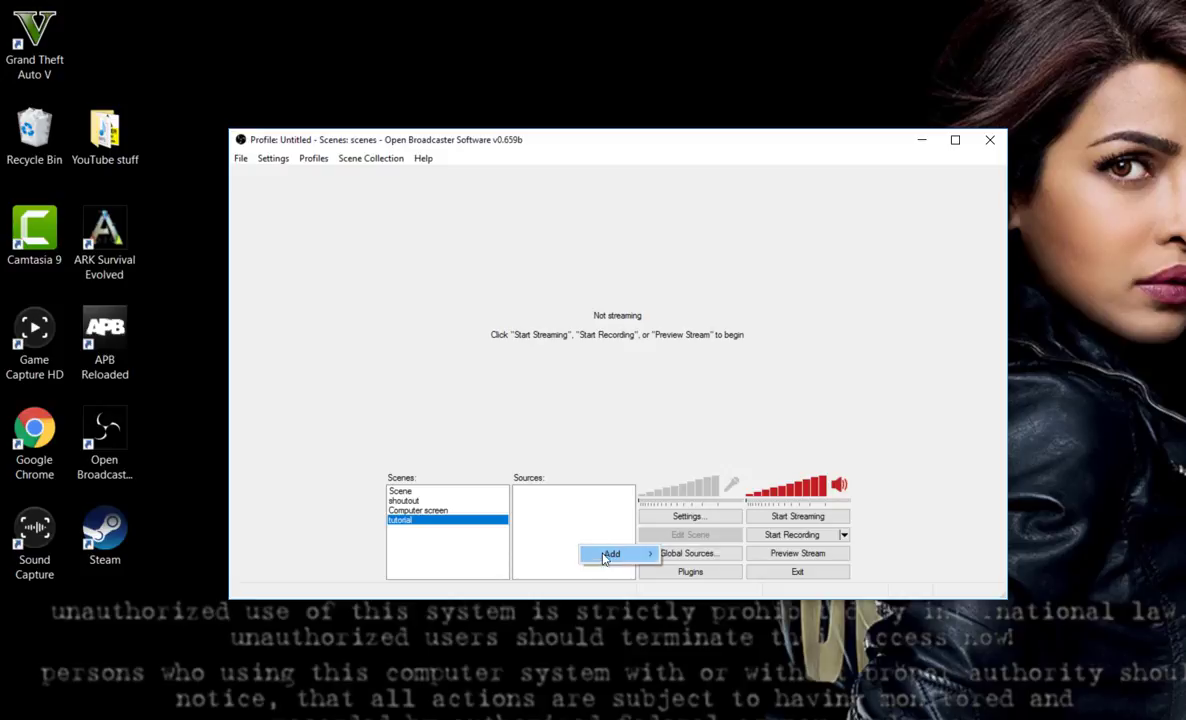
pyautogui.moveTo(605, 558)
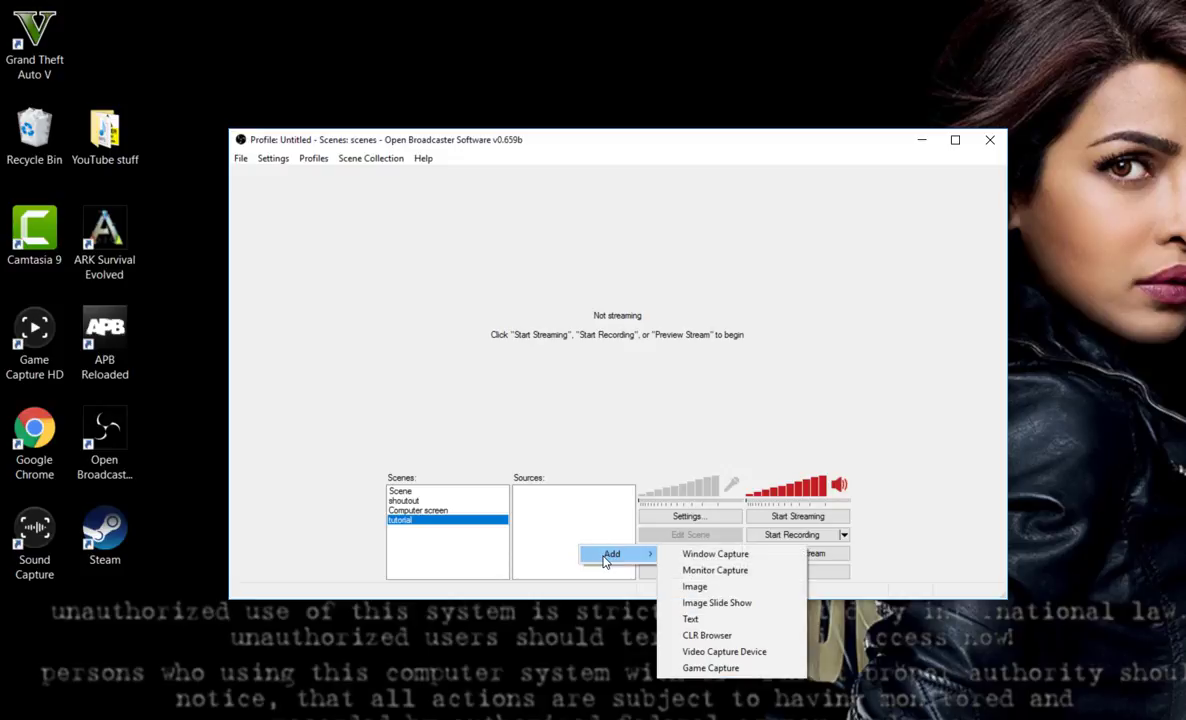
pyautogui.click(756, 638)
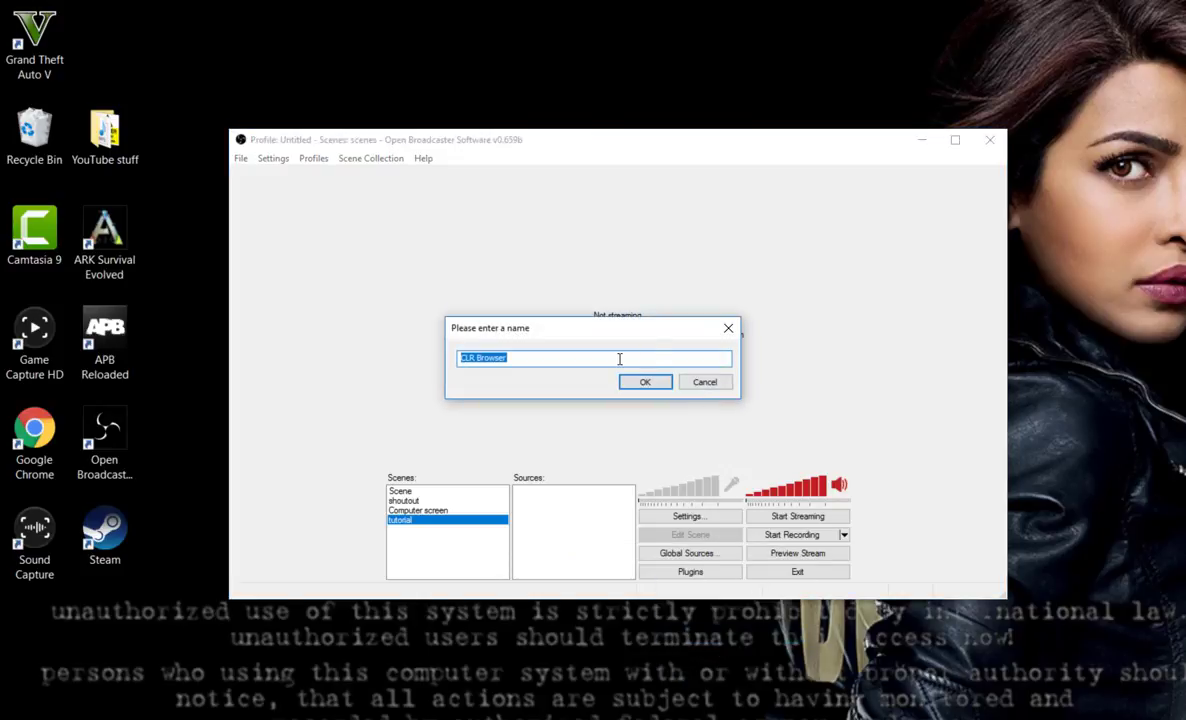
# Name the CLR Browser source 'chat' and open YouTube's Live Streaming dashboard
pyautogui.write('chat')
pyautogui.press('Return')
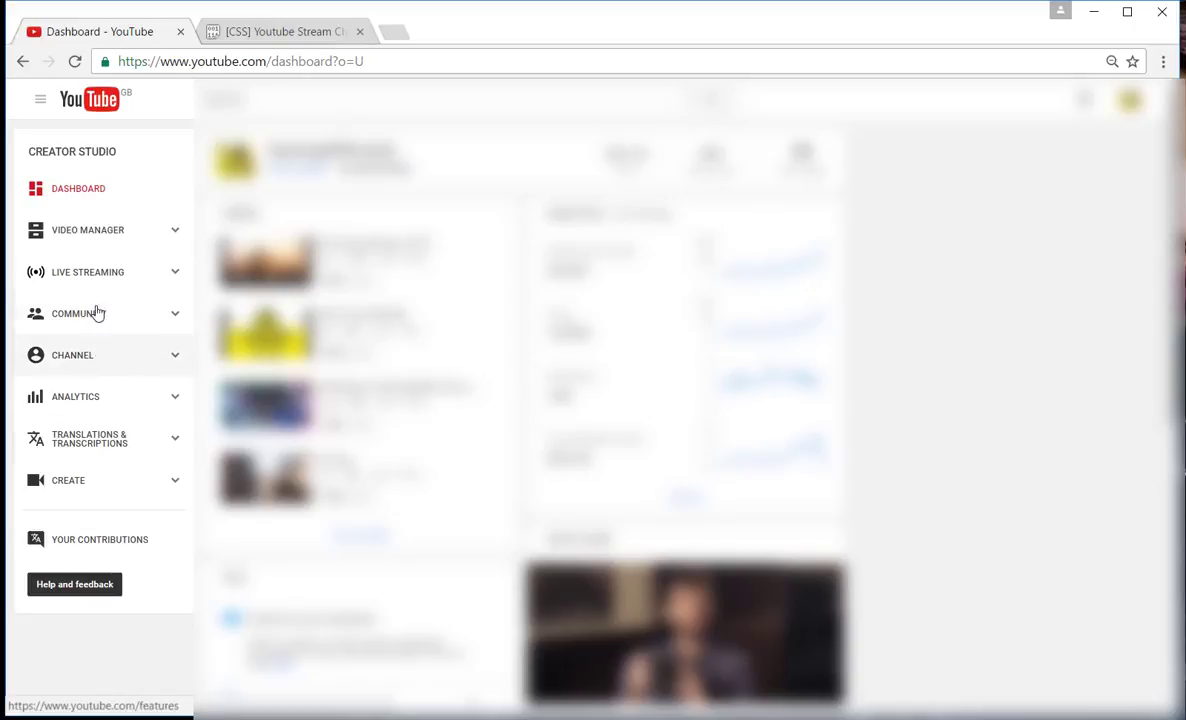
pyautogui.click(88, 272)
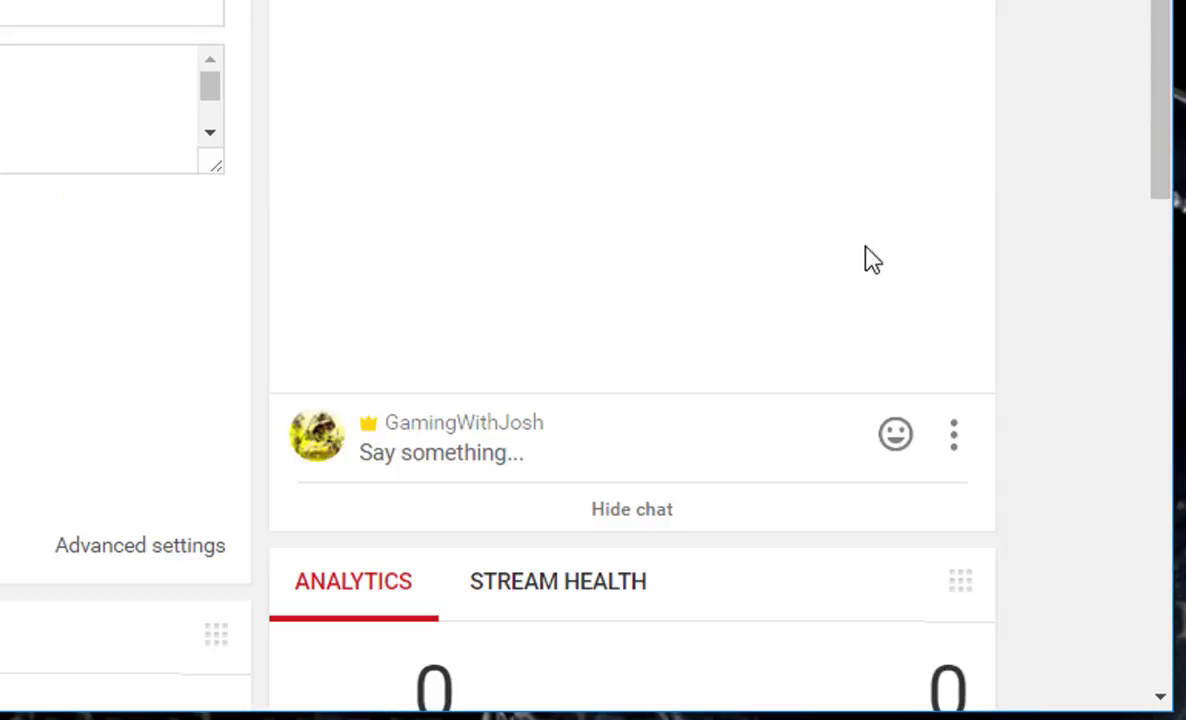
# Pop out the live chat, copy its popout URL, close the popup and restore the dashboard chat
pyautogui.click(955, 438)
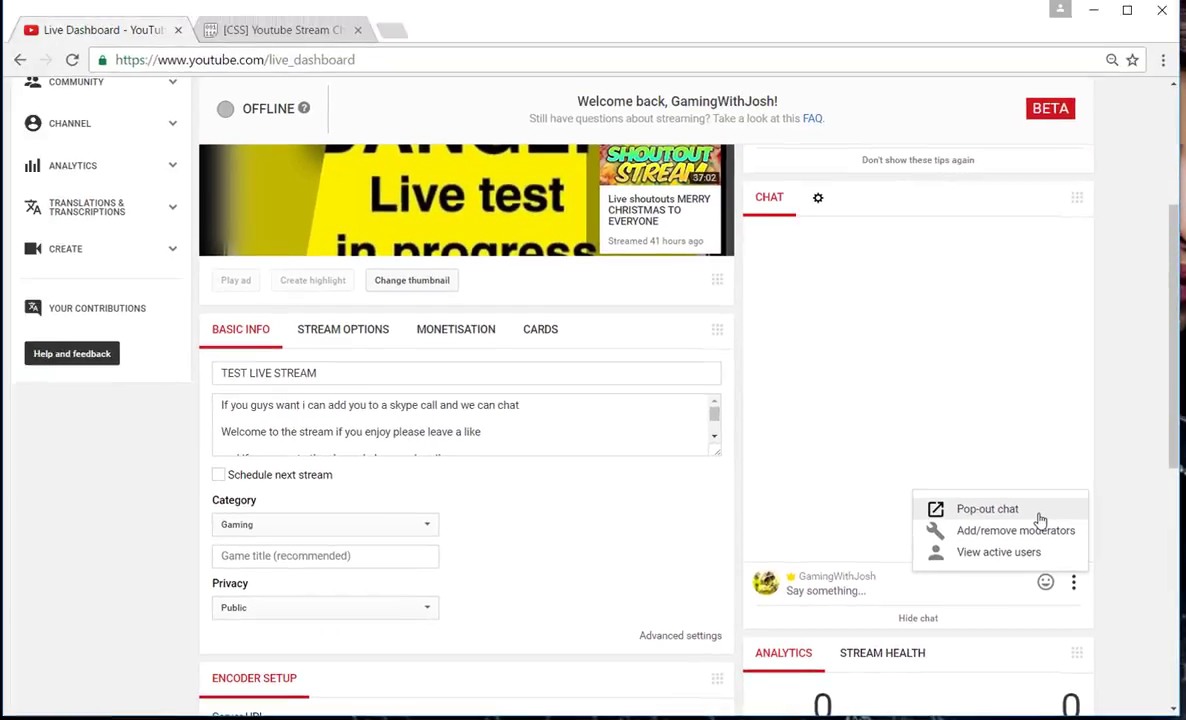
pyautogui.click(950, 382)
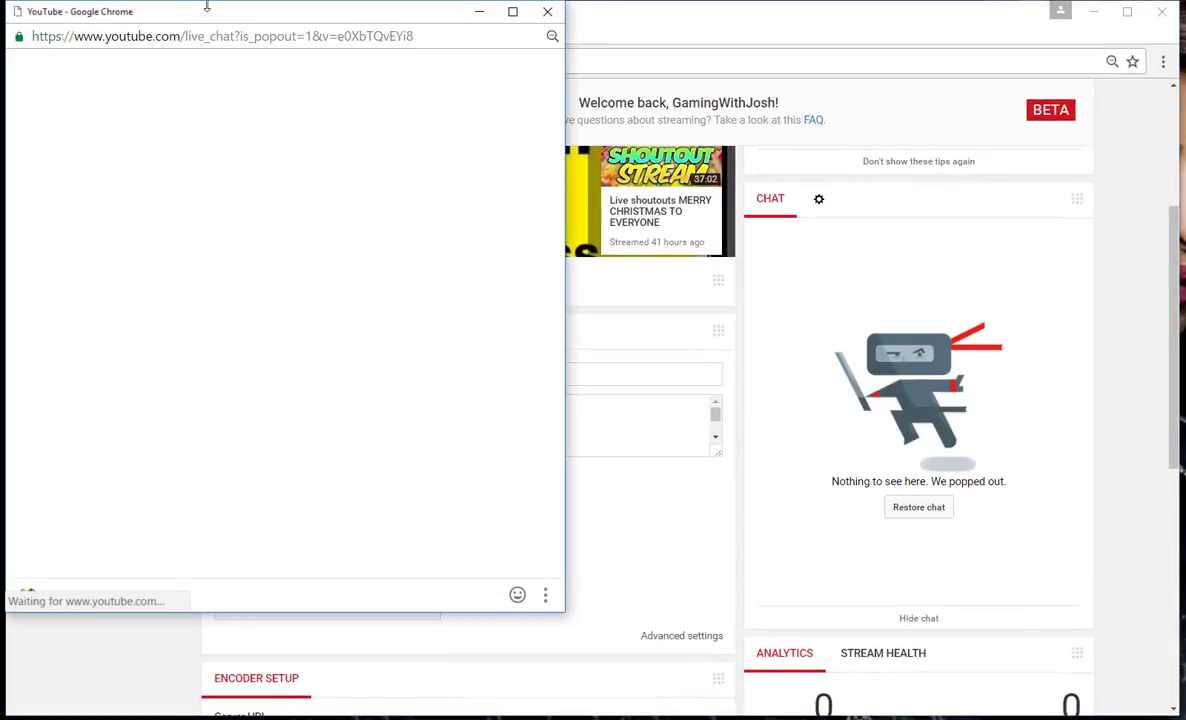
pyautogui.moveTo(198, 22); pyautogui.dragTo(491, 102)
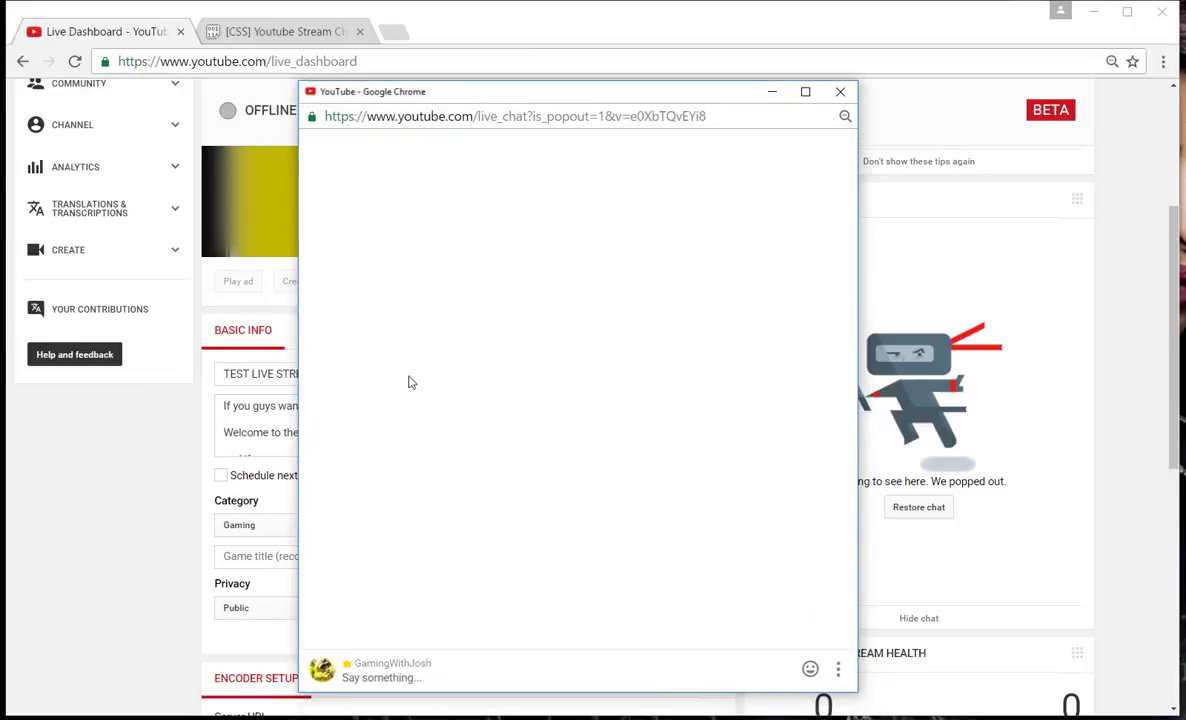
pyautogui.click(457, 116)
pyautogui.rightClick(490, 124)
pyautogui.click(528, 194)
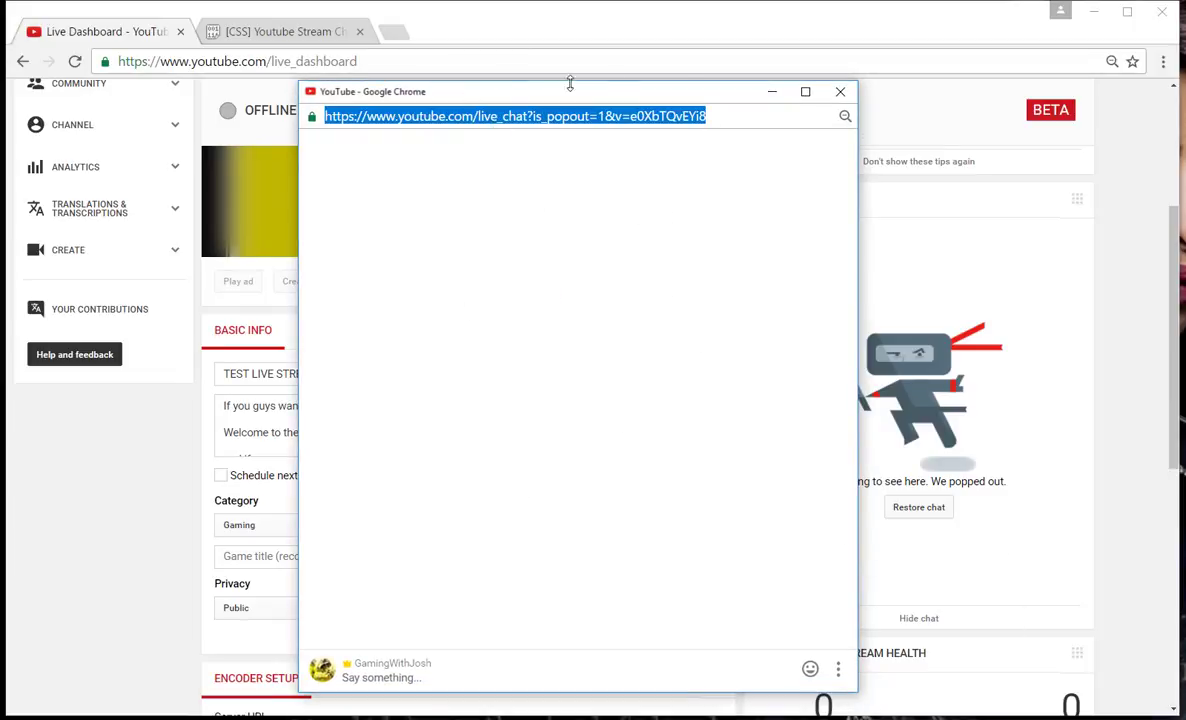
pyautogui.click(840, 91)
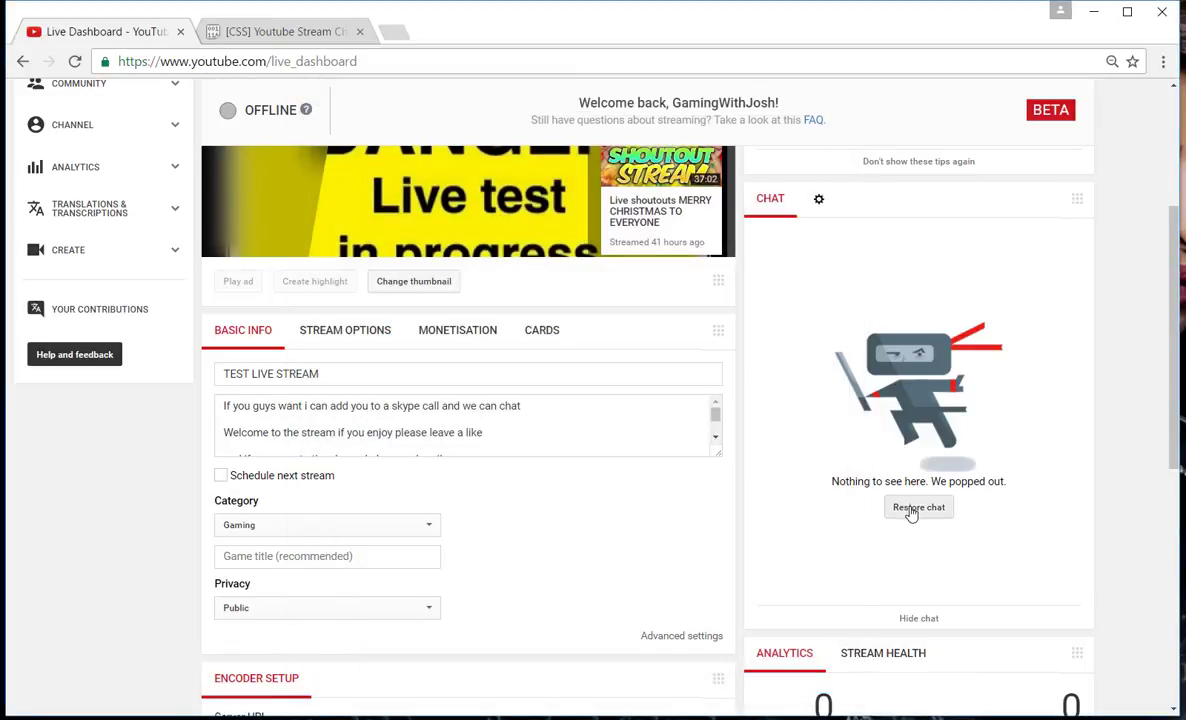
pyautogui.click(918, 507)
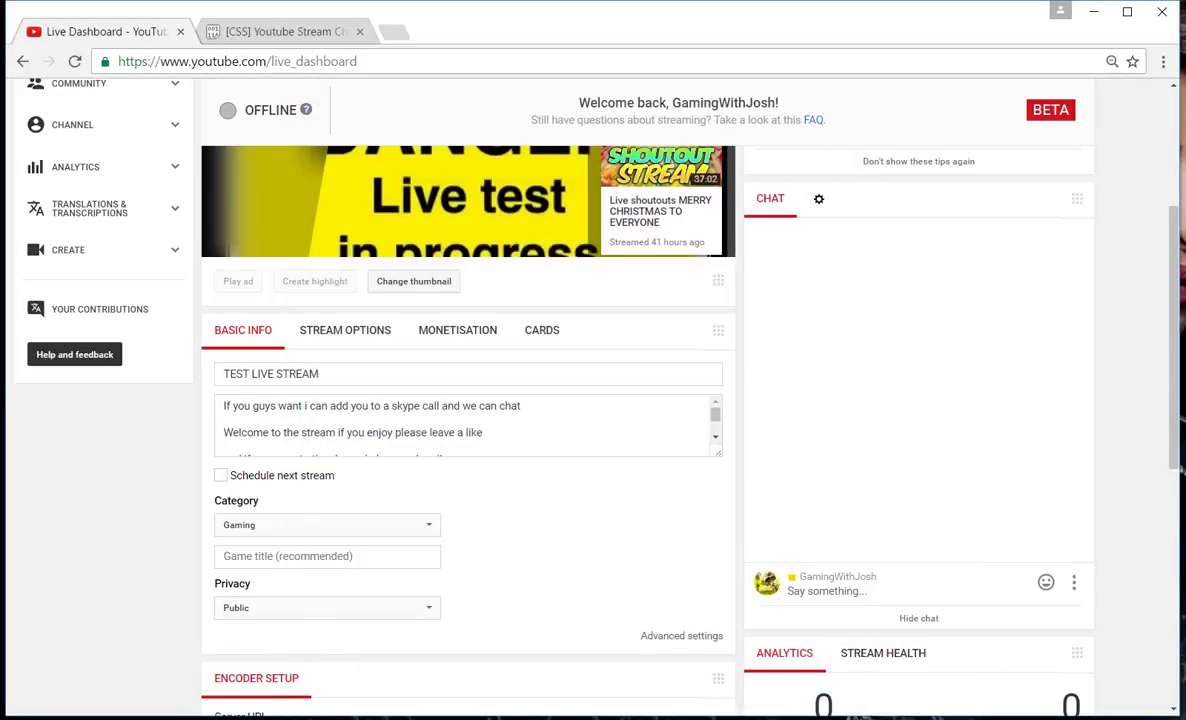
# Replace the chat source's default obsproject URL with the live chat popout address and save
pyautogui.click(765, 635)
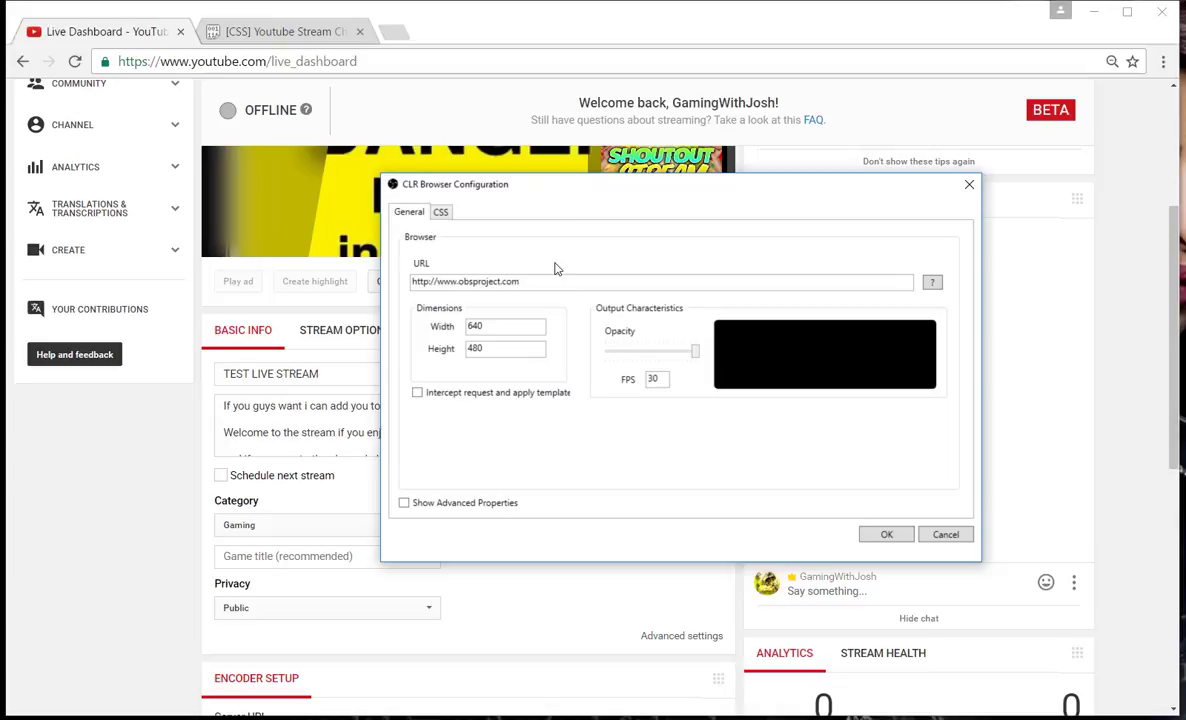
pyautogui.moveTo(522, 281); pyautogui.dragTo(410, 281)
pyautogui.click(480, 281)
pyautogui.rightClick(487, 288)
pyautogui.click(470, 281)
pyautogui.doubleClick(450, 285)
pyautogui.rightClick(452, 288)
pyautogui.click(485, 314)
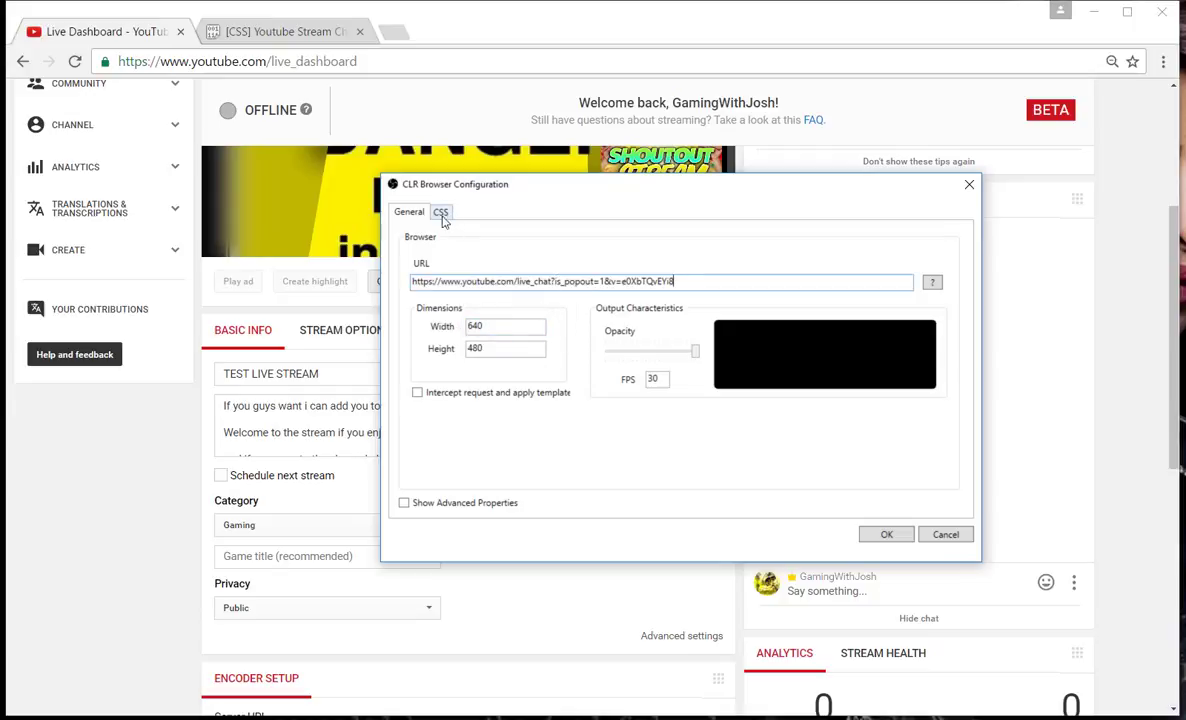
pyautogui.click(897, 540)
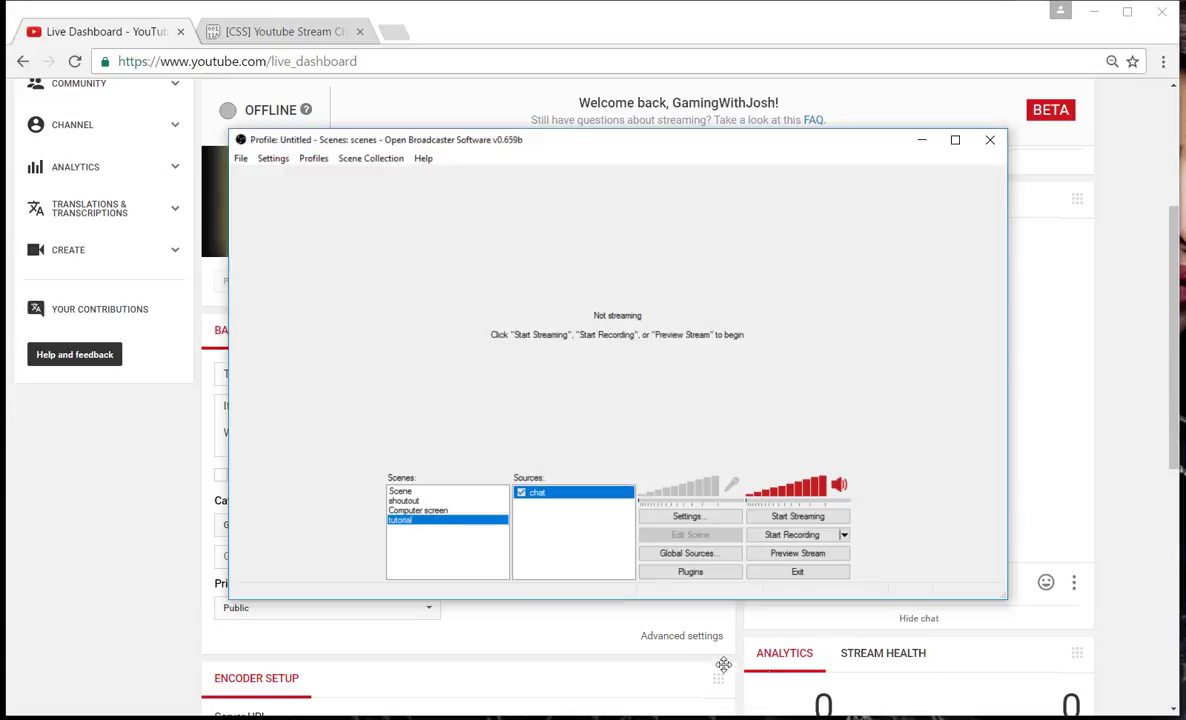
# Start the OBS preview, send 'hi' in the YouTube live chat, then maximize OBS
pyautogui.click(790, 553)
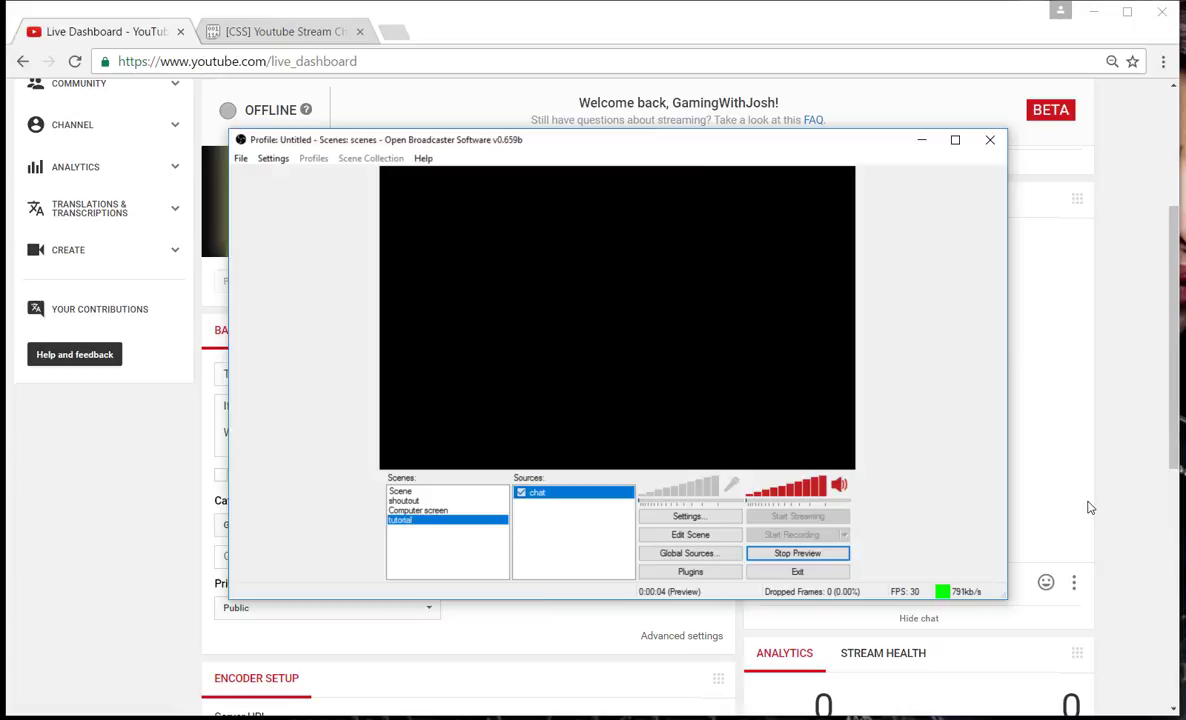
pyautogui.click(921, 139)
pyautogui.click(908, 590)
pyautogui.write('hi')
pyautogui.press('Return')
pyautogui.hotkey('alt', 'Tab')
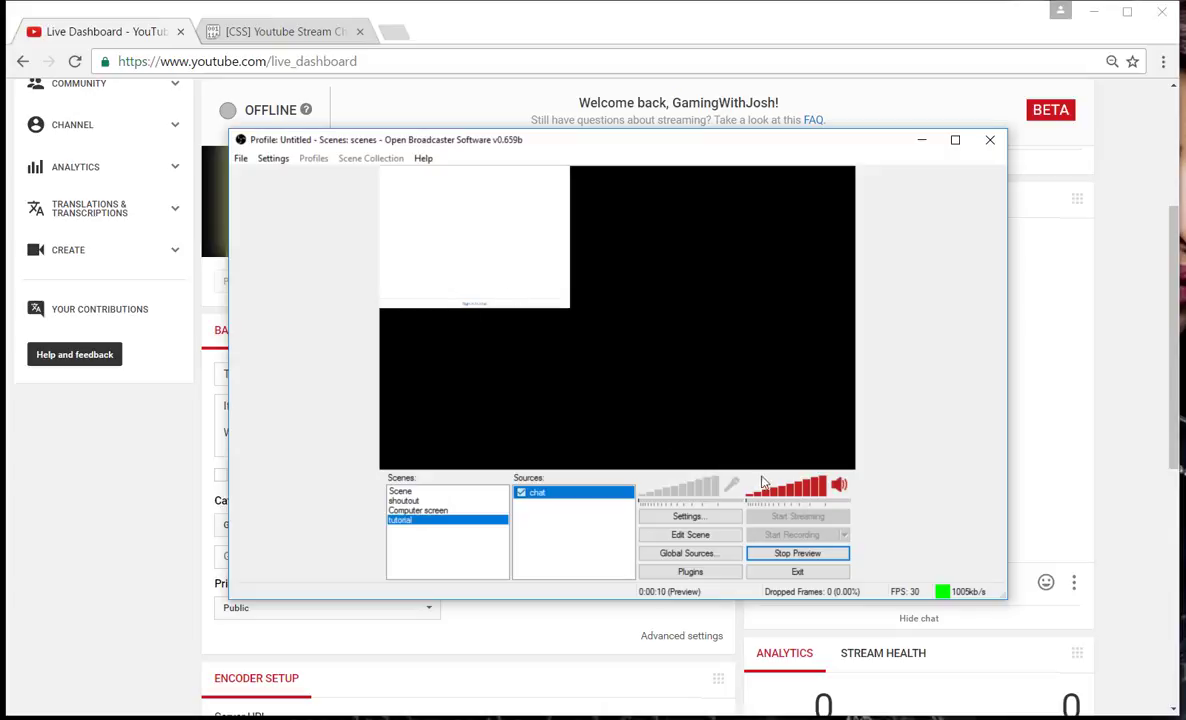
pyautogui.click(955, 142)
# Drag the chat source to the centre of the preview using Edit Scene
pyautogui.click(665, 656)
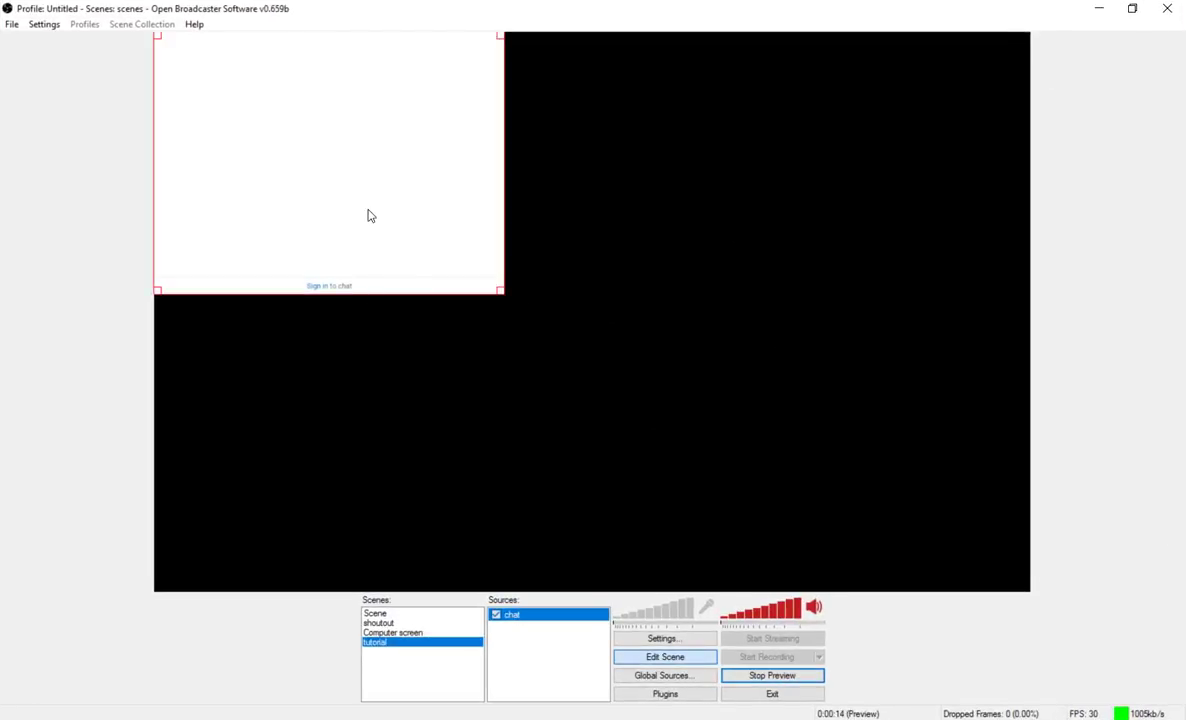
pyautogui.moveTo(371, 217); pyautogui.dragTo(505, 378)
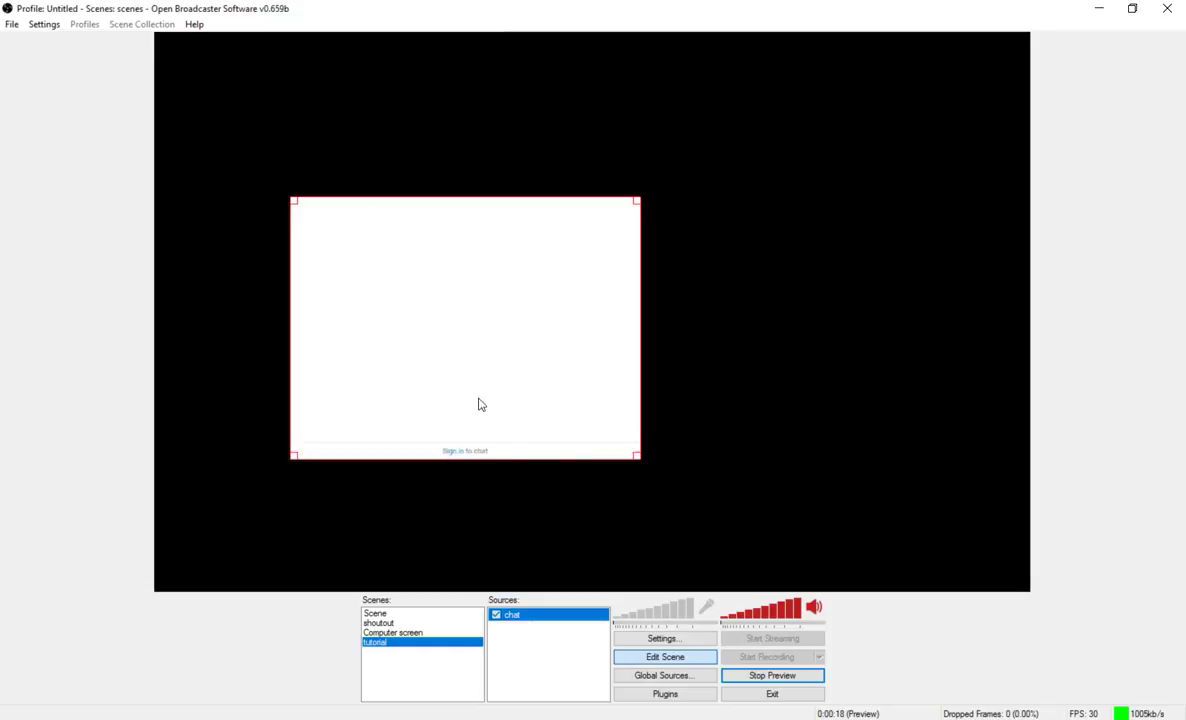
pyautogui.click(705, 665)
# Open the chat source's properties on the CSS tab
pyautogui.click(572, 662)
pyautogui.rightClick(566, 625)
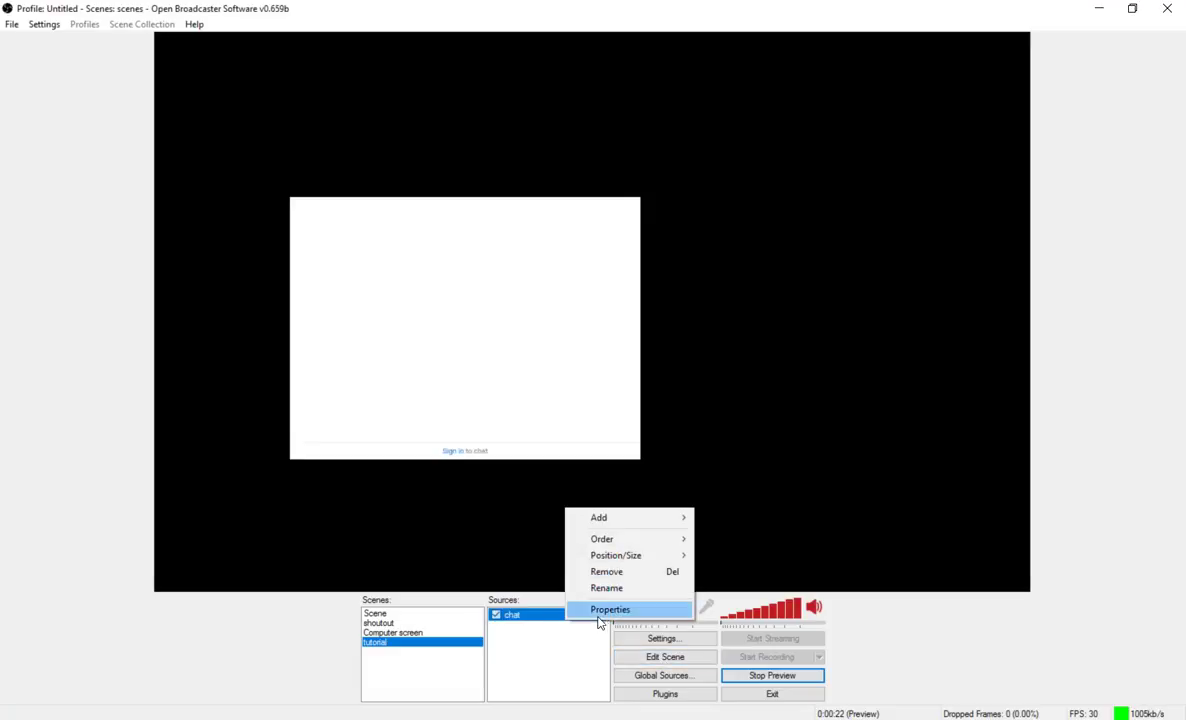
pyautogui.click(610, 610)
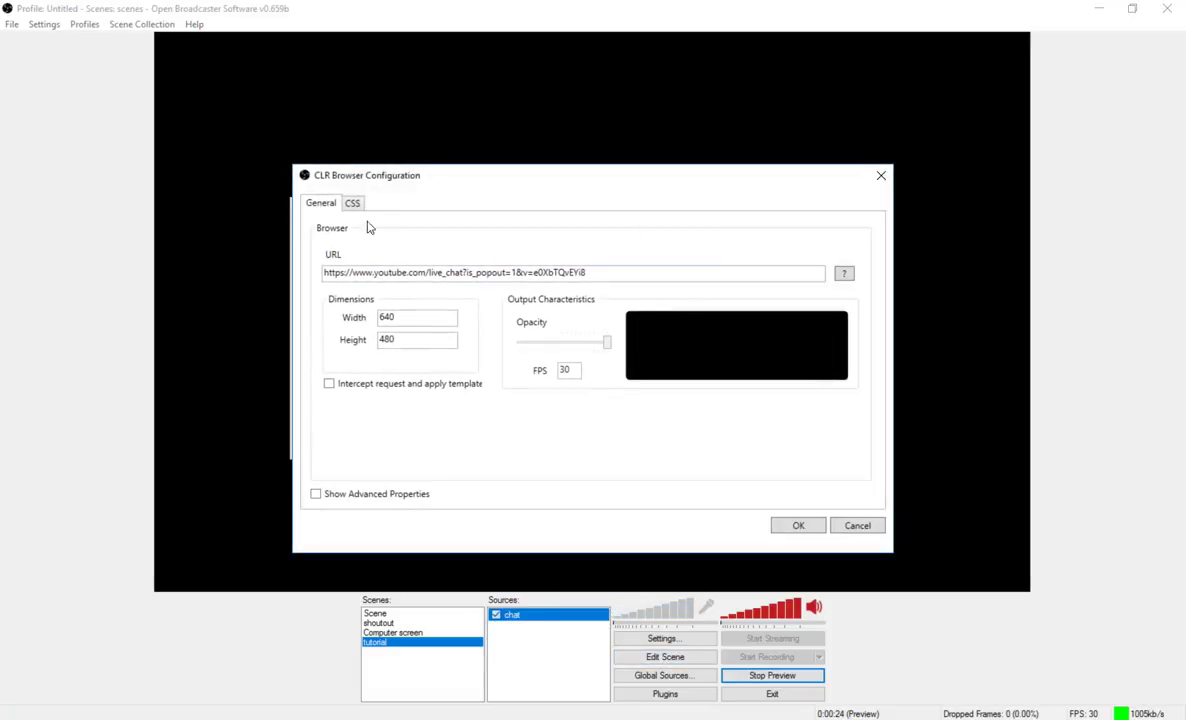
pyautogui.click(354, 204)
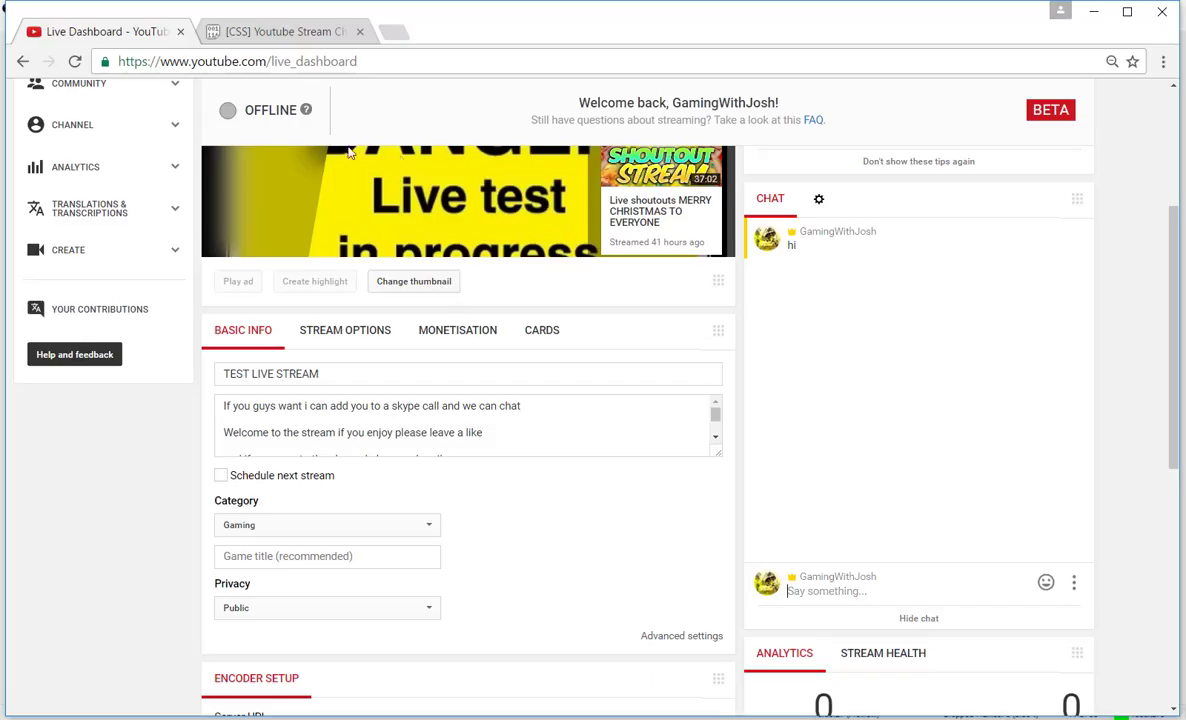
# Select all the chatroom CSS in Pastebin's RAW Paste Data box, then return to the CLR Browser settings
pyautogui.click(250, 38)
pyautogui.scroll(-15, 290, 318)
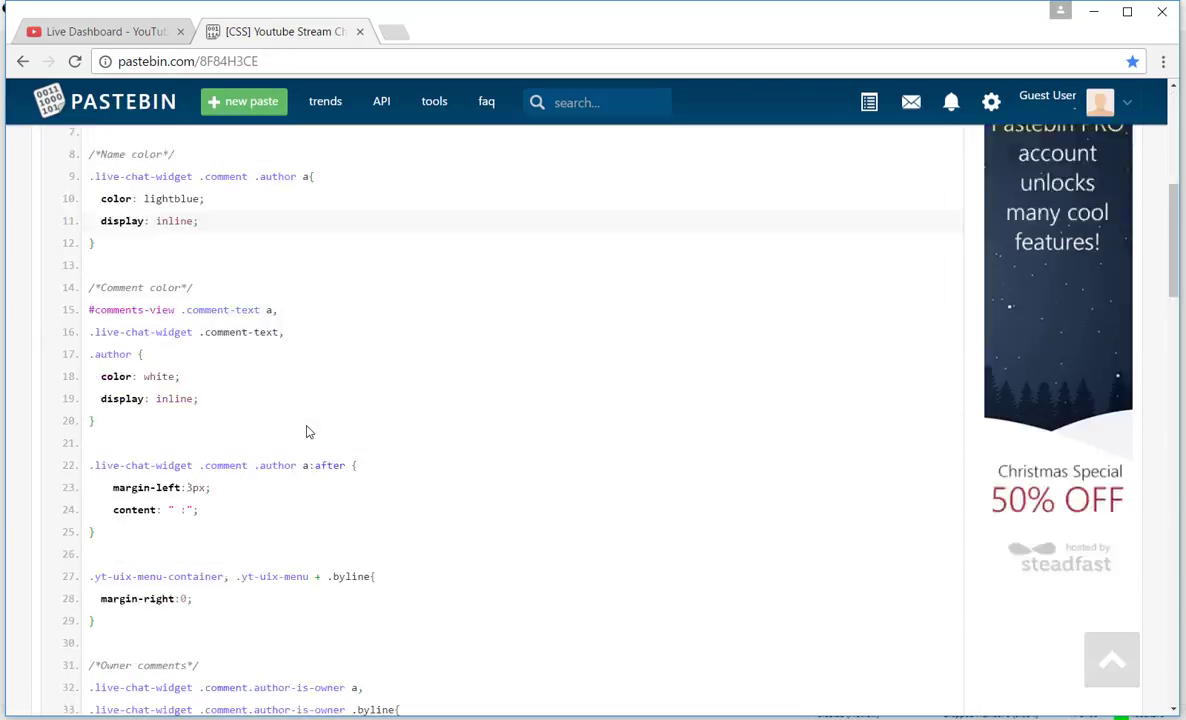
pyautogui.scroll(-8, 332, 422)
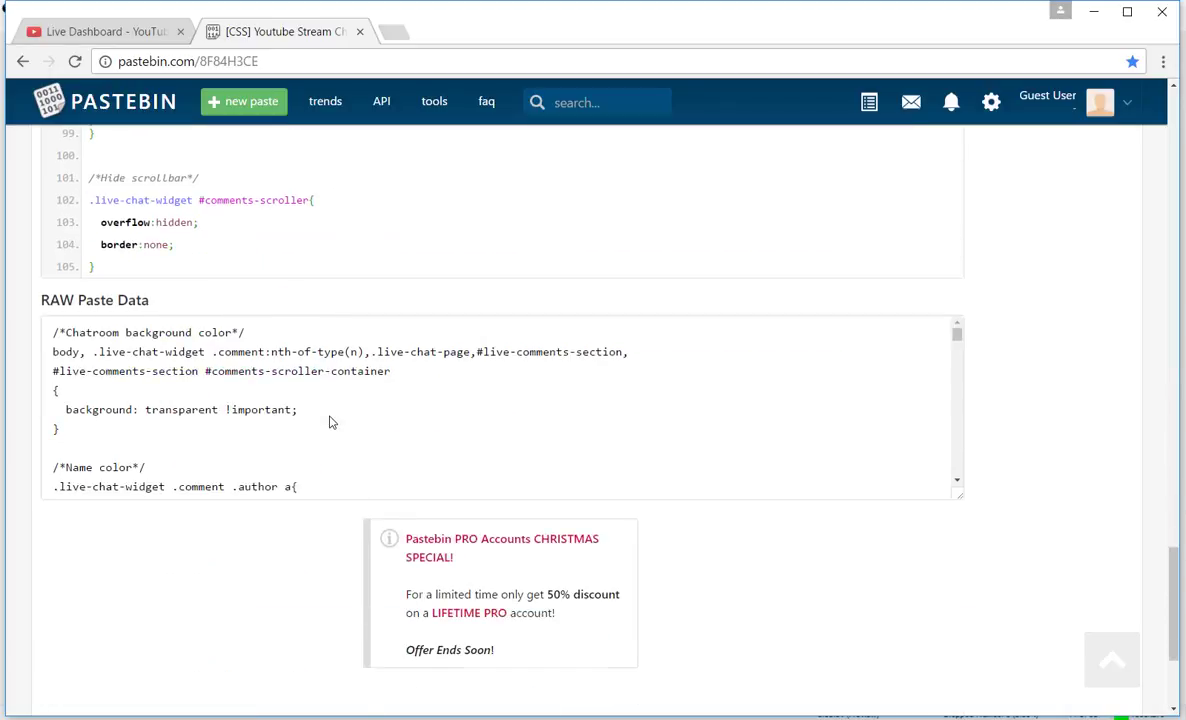
pyautogui.click(256, 391)
pyautogui.hotkey('ctrl', 'a')
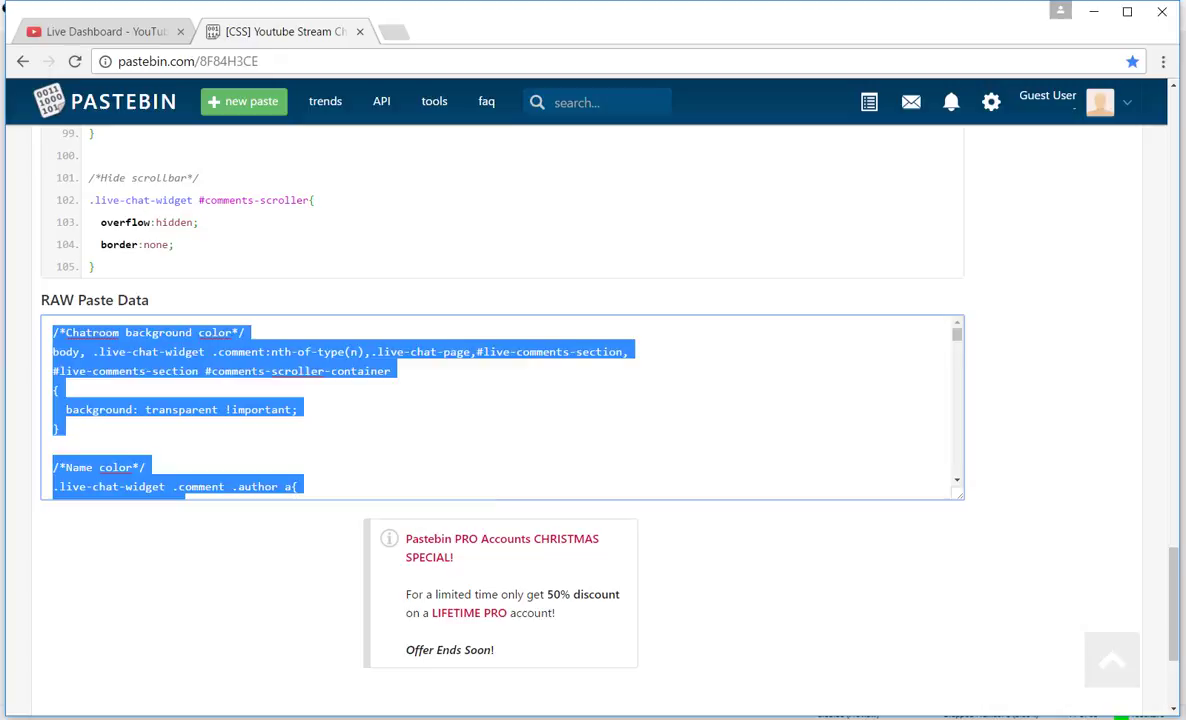
pyautogui.click(662, 718)
# Replace the chat source's CSS with the Pastebin CSS and apply it
pyautogui.click(708, 622)
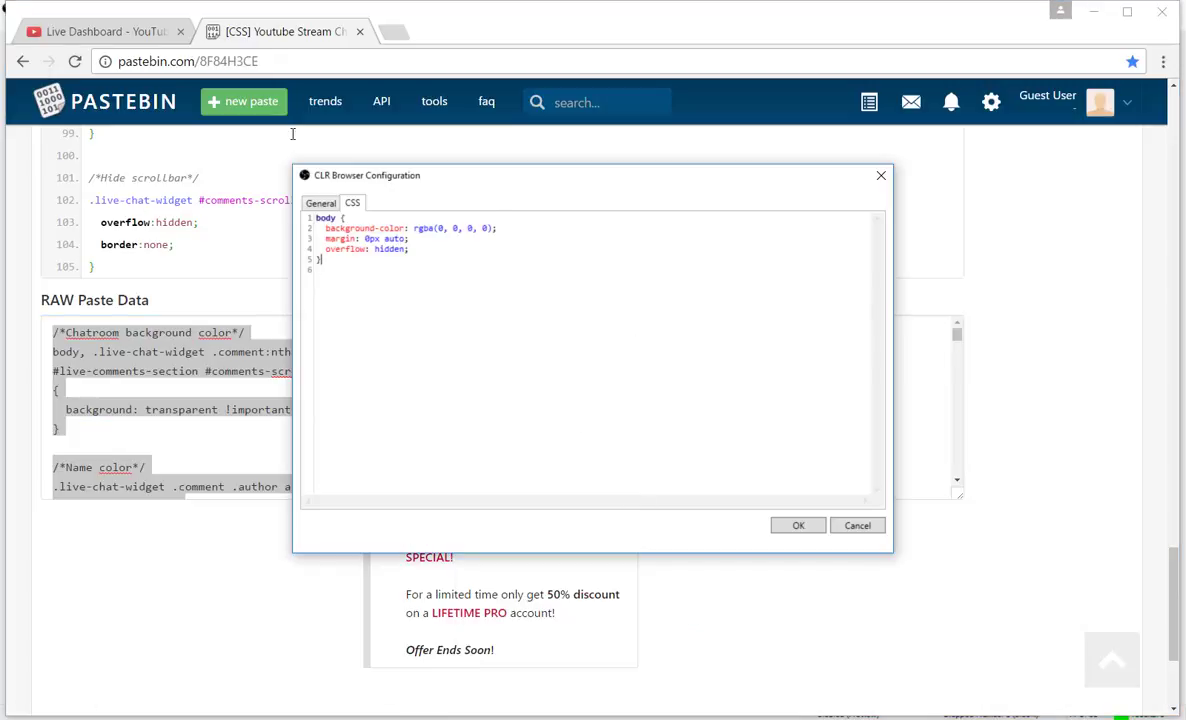
pyautogui.hotkey('ctrl', 'a')
pyautogui.hotkey('ctrl', 'v')
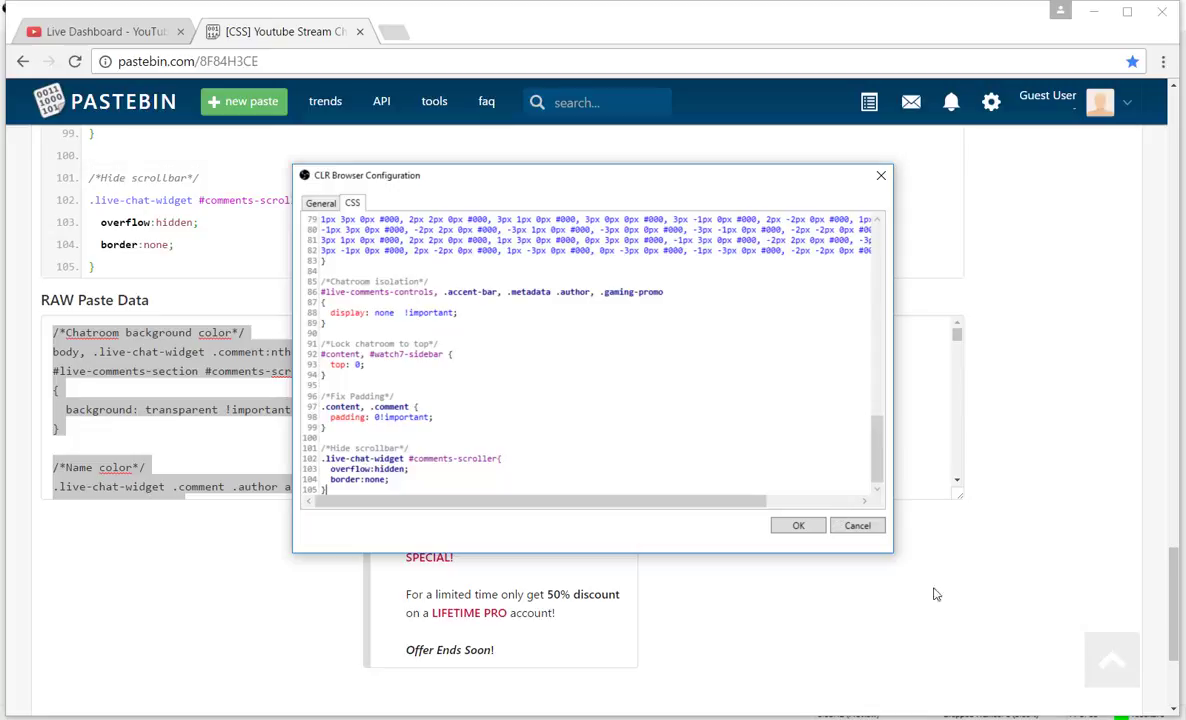
pyautogui.click(797, 525)
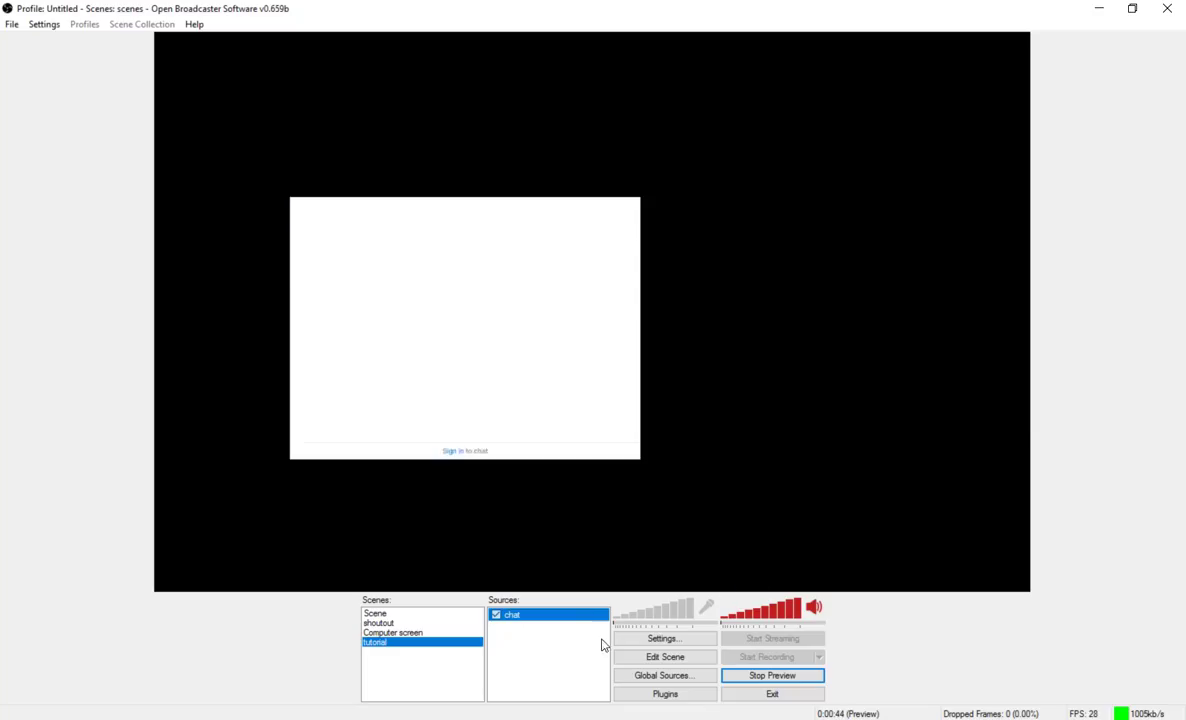
# Move the chat source to the preview's top-left corner, then switch back to Chrome
pyautogui.click(647, 659)
pyautogui.moveTo(366, 303); pyautogui.dragTo(244, 148)
pyautogui.click(665, 660)
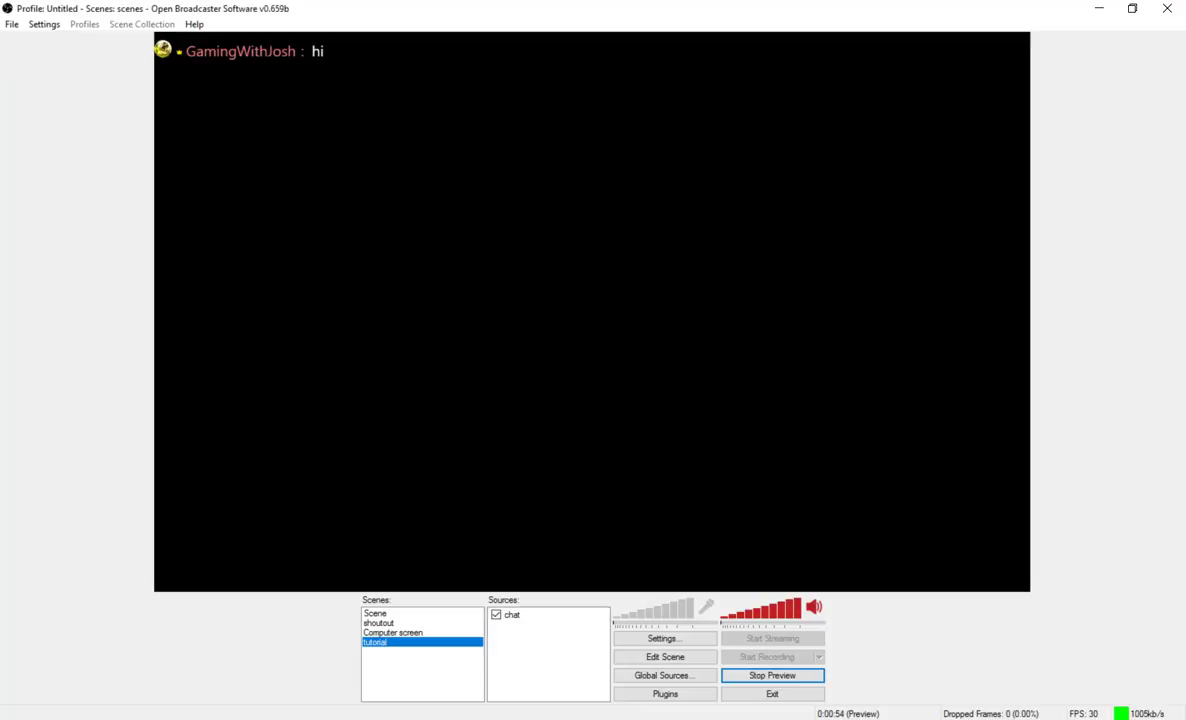
pyautogui.hotkey('alt', 'Tab')
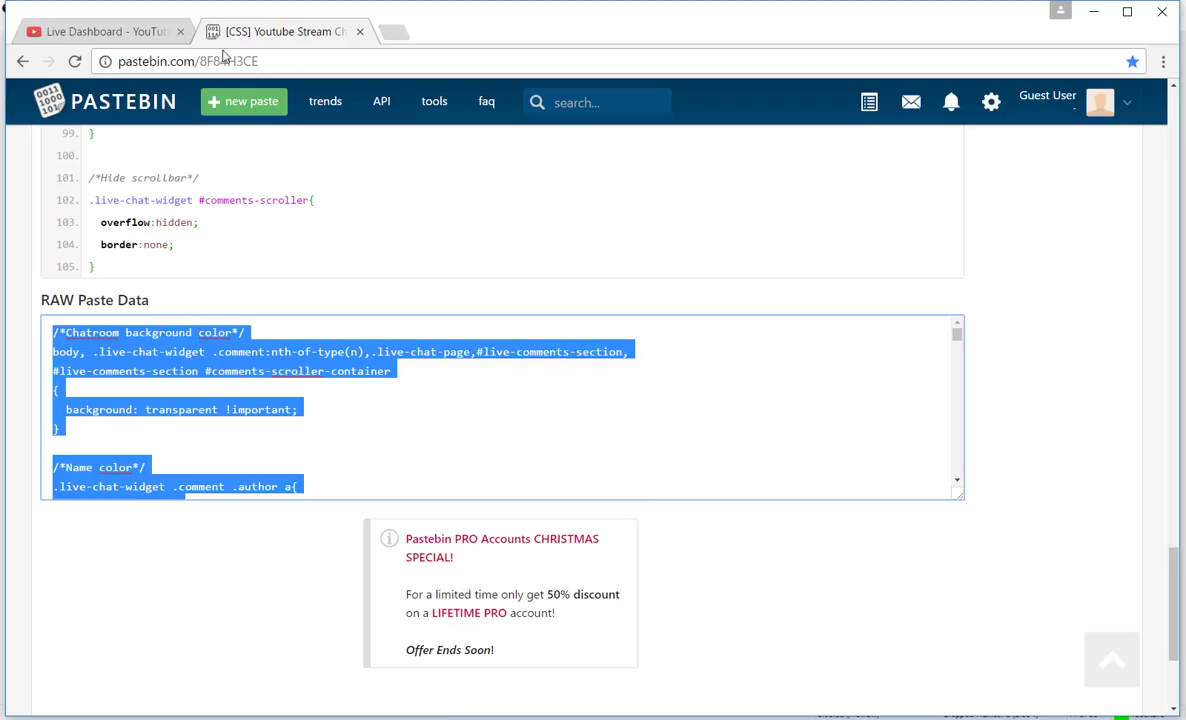
# Send a second 'hi' message from the YouTube Live Dashboard chat
pyautogui.click(140, 33)
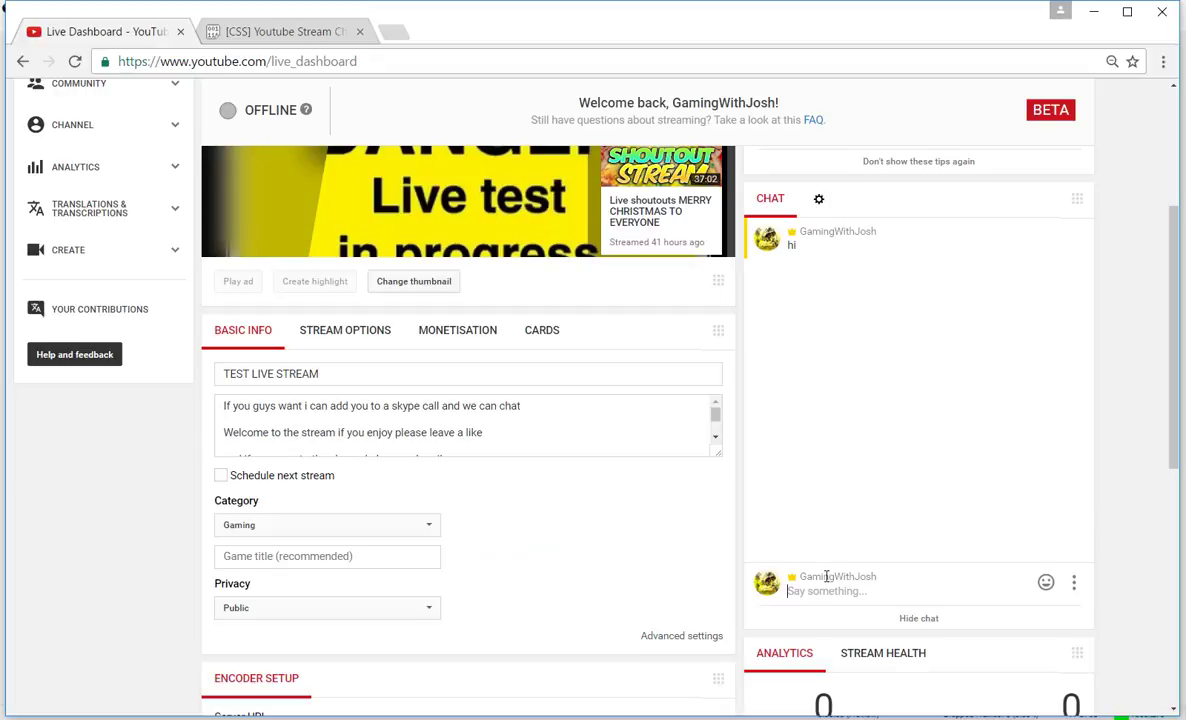
pyautogui.write('hi')
pyautogui.press('Return')
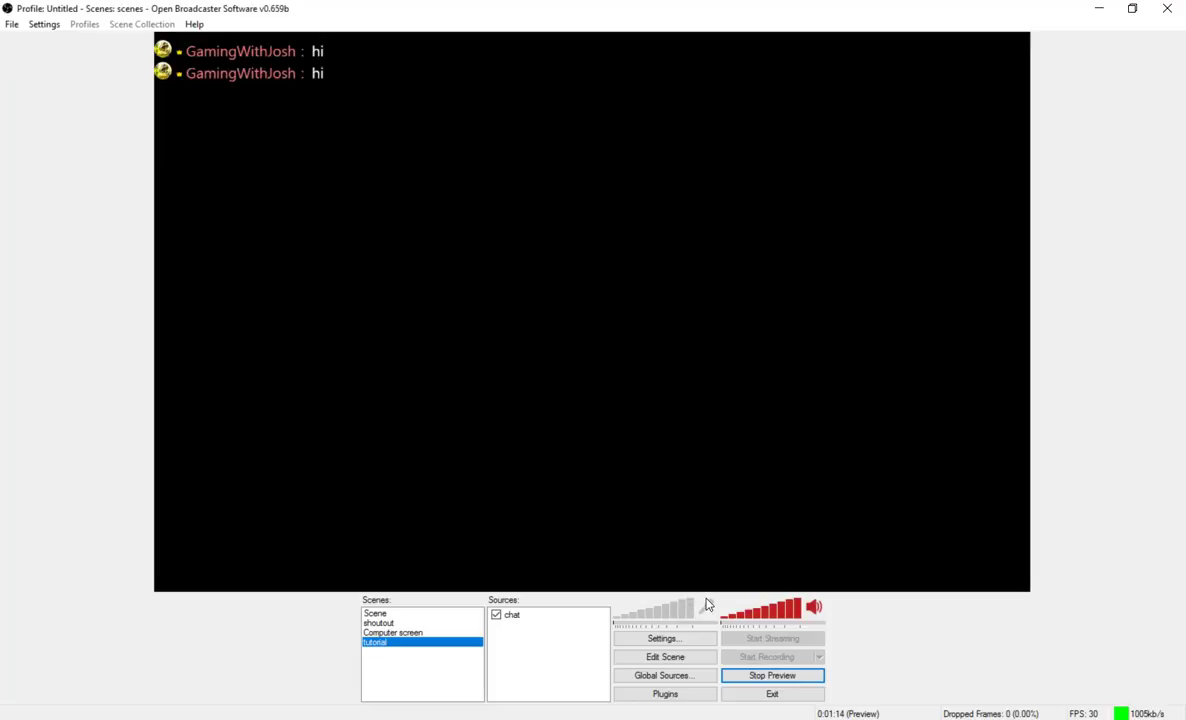
# Stop the OBS preview and dismiss a Sources context menu without choosing anything
pyautogui.click(795, 675)
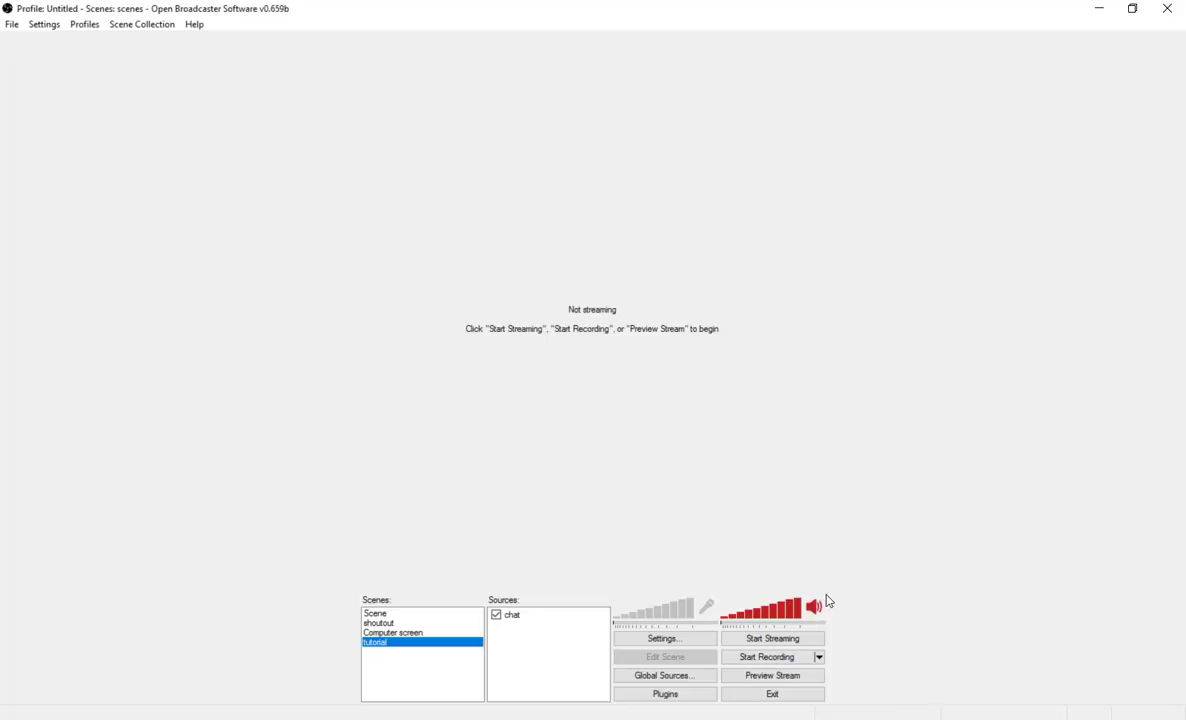
pyautogui.rightClick(512, 655)
pyautogui.click(556, 651)
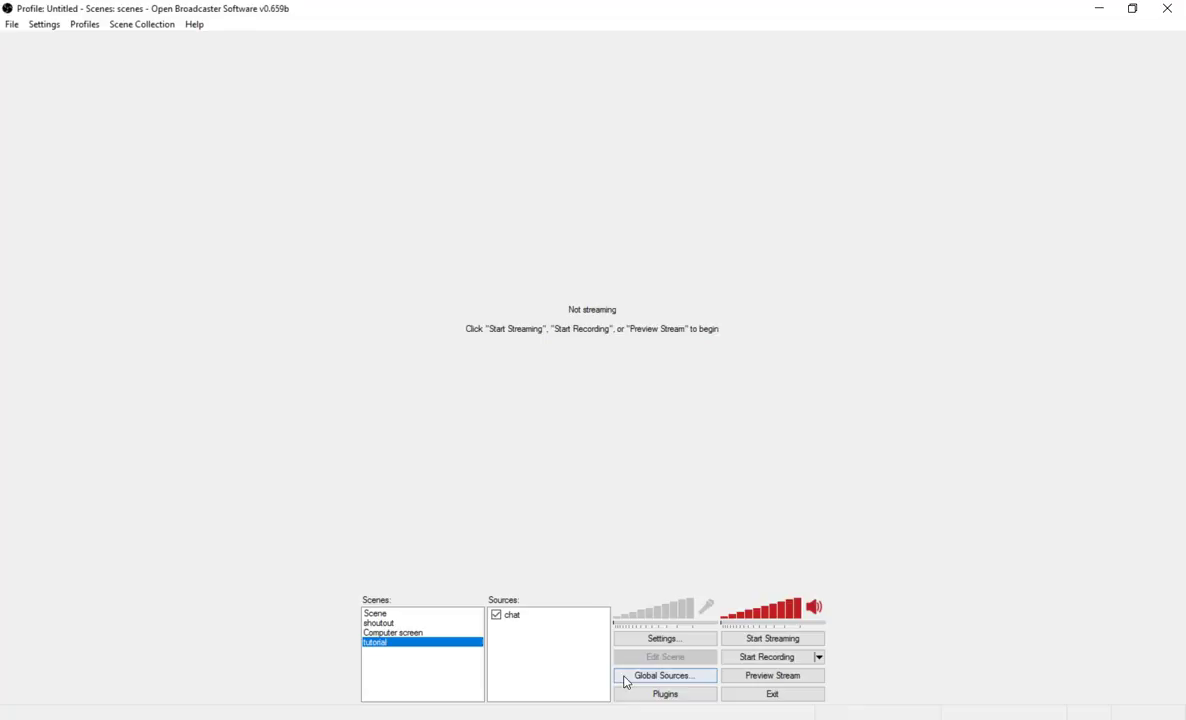